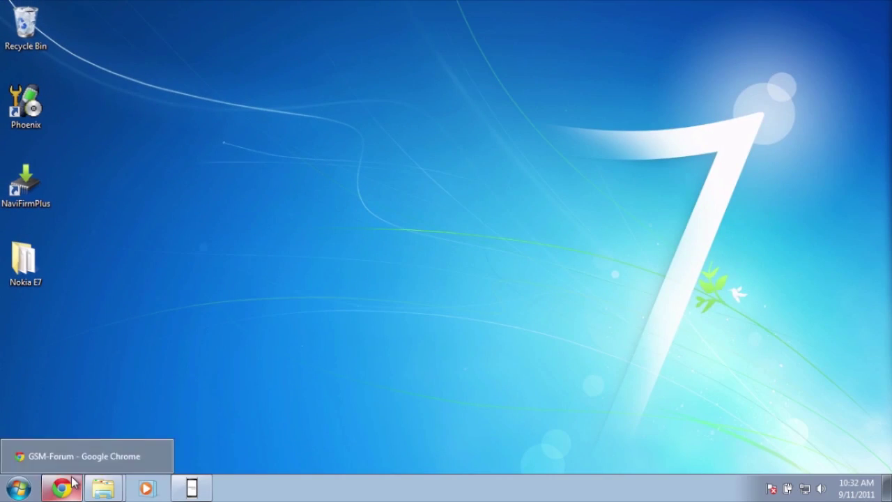
Look at the Symbian Toys NaviFirm+ page and the GSM-Forum page in Google Chrome
left_click(62, 488)
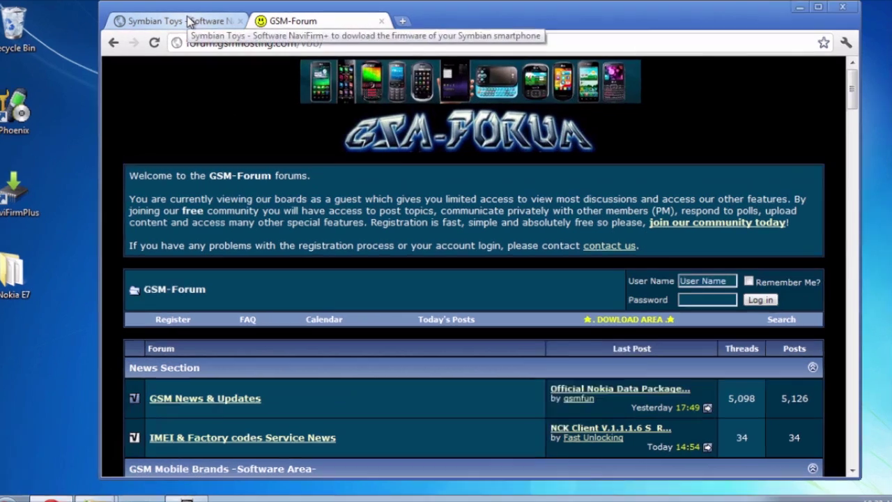
left_click(167, 20)
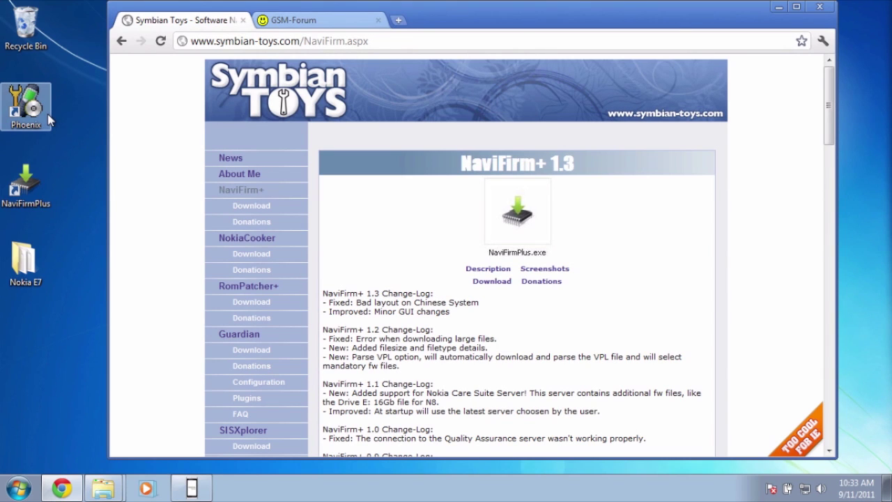
left_click(307, 20)
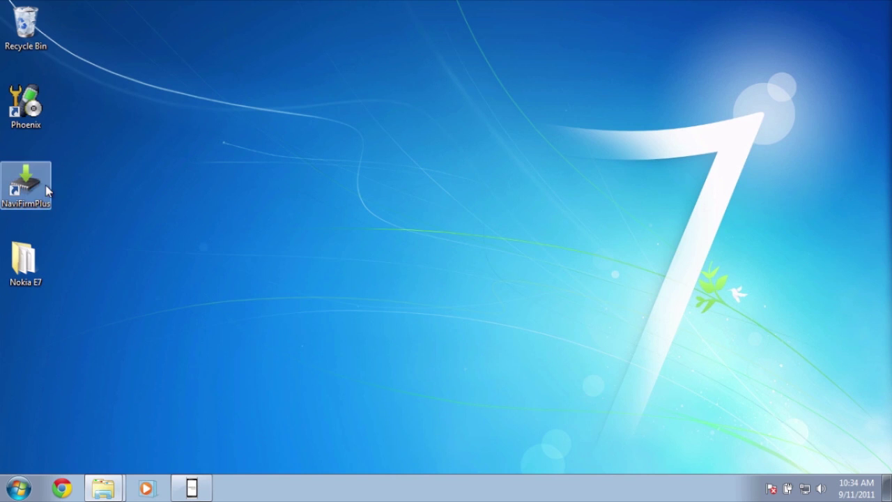
In NaviFirm Plus, filter the products by "n8" and select Nokia N8 (RM-596)
double_click(36, 188)
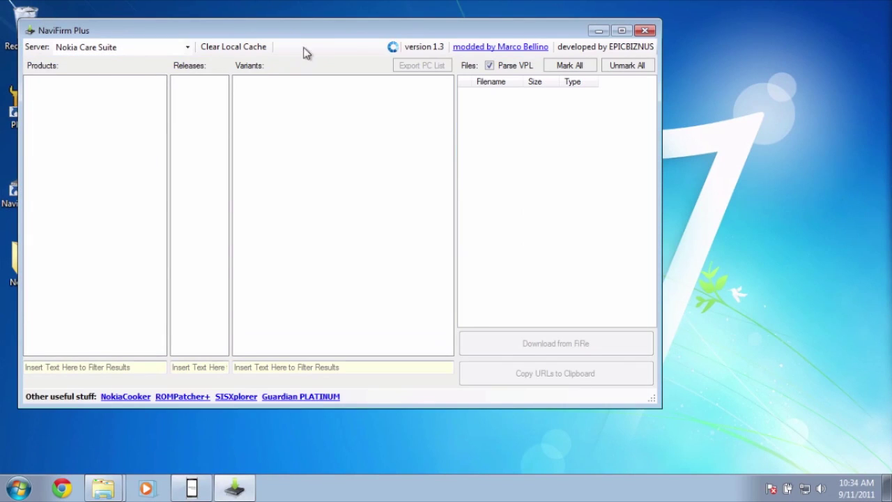
left_click_drag(311, 33, 409, 46)
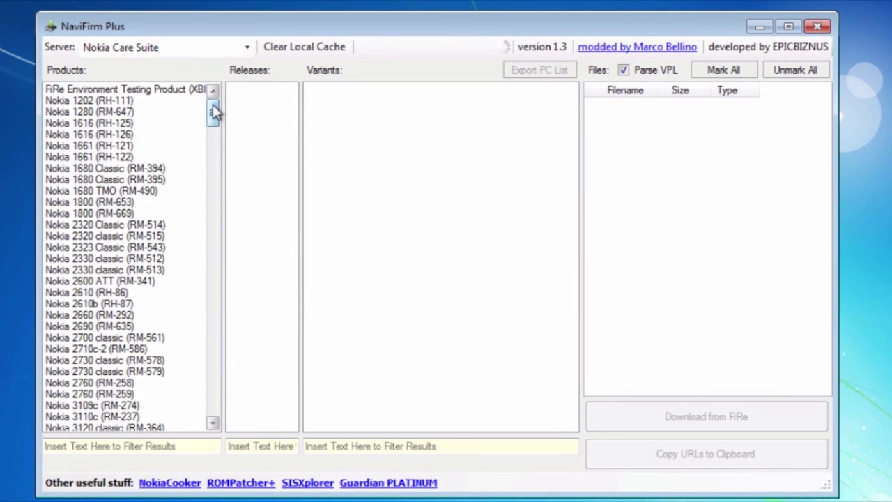
left_click_drag(213, 114, 214, 249)
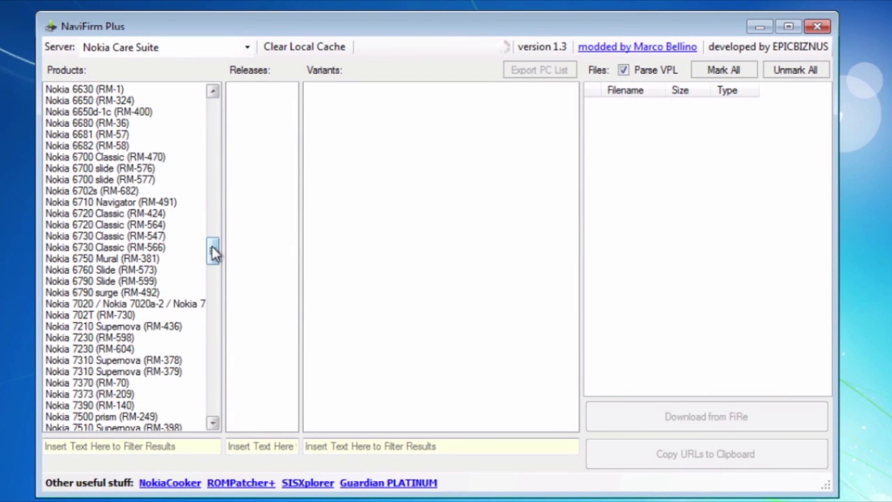
left_click(106, 444)
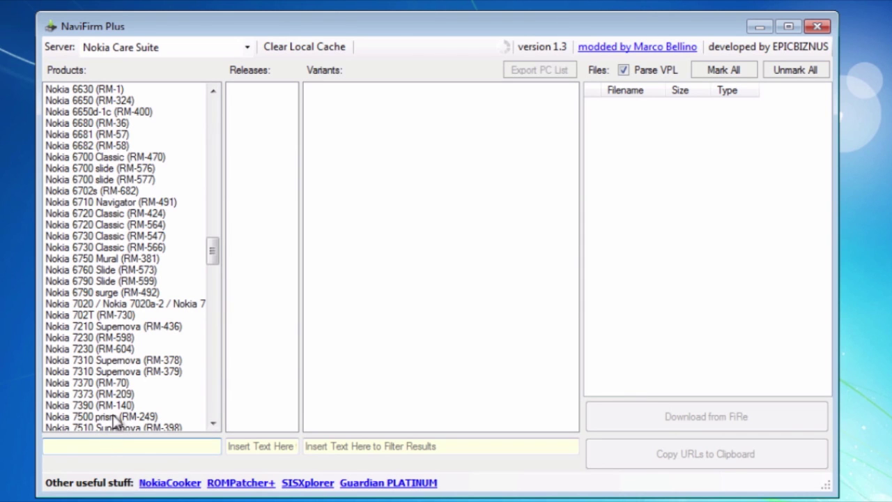
left_click_drag(213, 249, 211, 126)
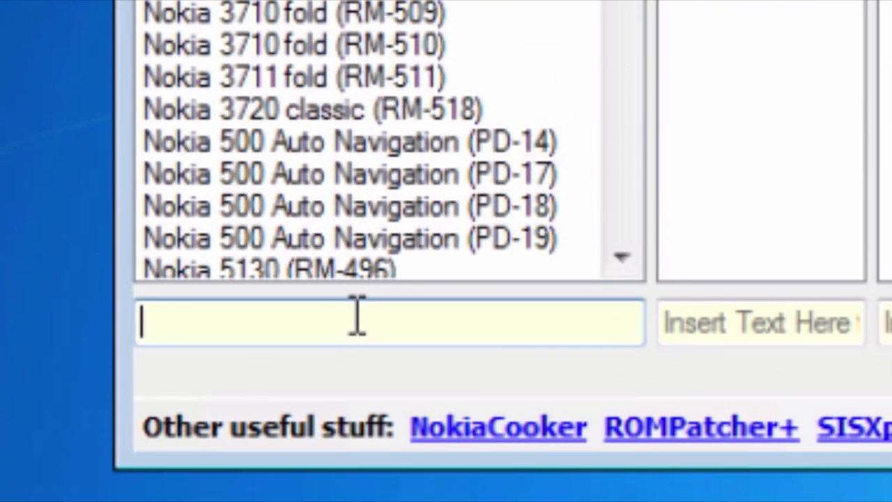
type("n8")
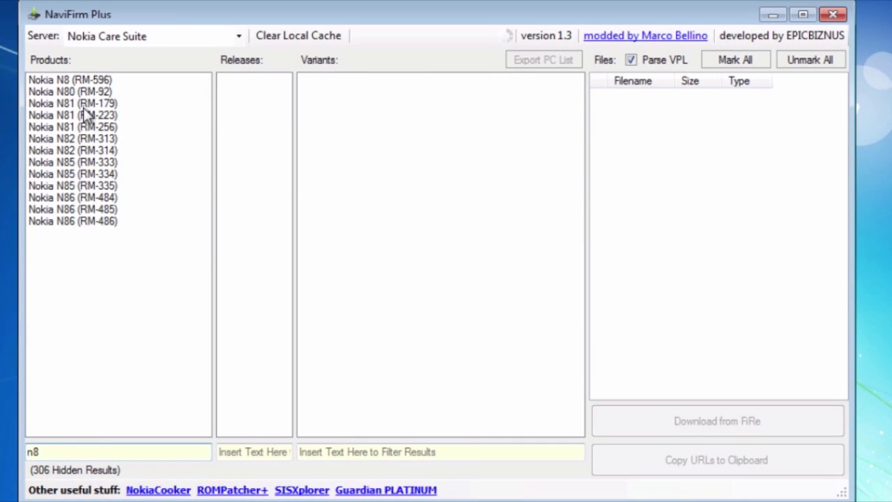
left_click(96, 82)
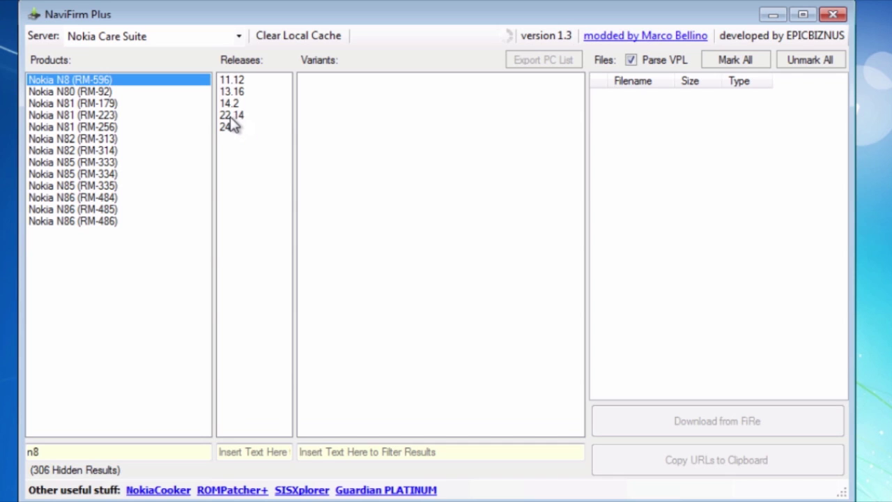
Select release 22.14 of the Nokia N8 and filter its variants by "euro"
left_click(237, 116)
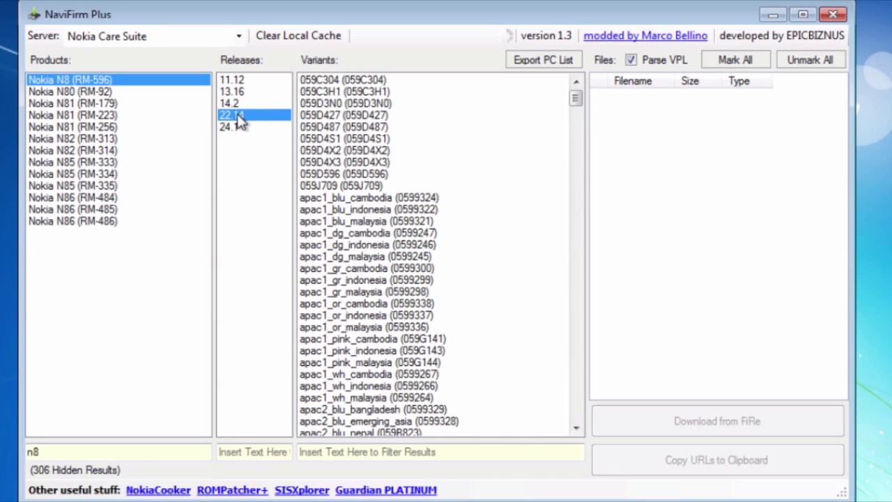
left_click_drag(576, 100, 577, 411)
left_click(401, 454)
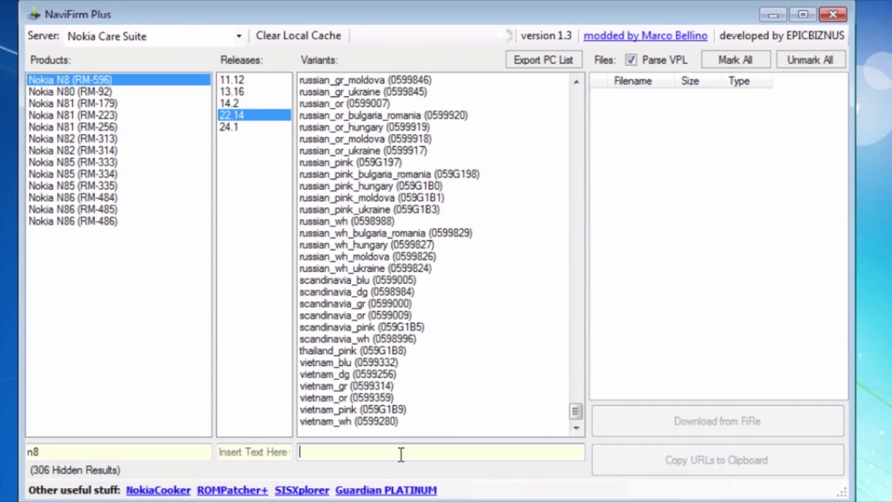
type("euro")
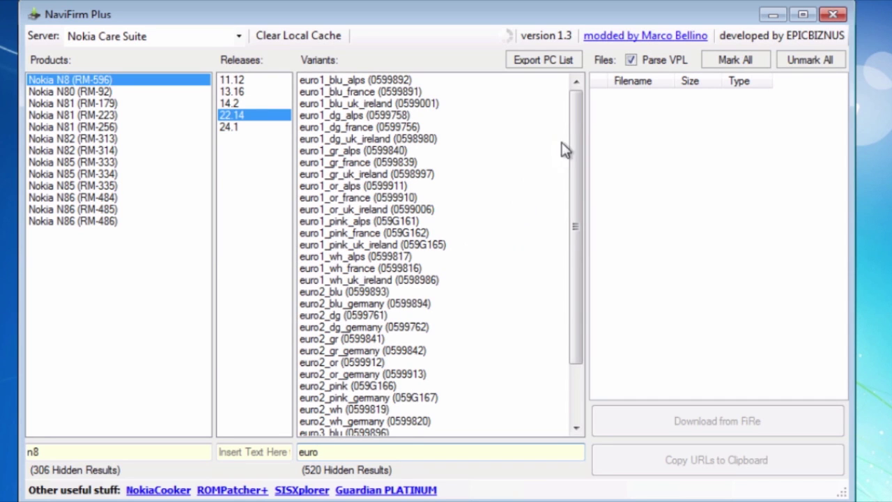
mouse_move(573, 140)
left_mouse_down()
mouse_move(575, 125)
mouse_move(577, 198)
mouse_move(579, 125)
left_mouse_up()
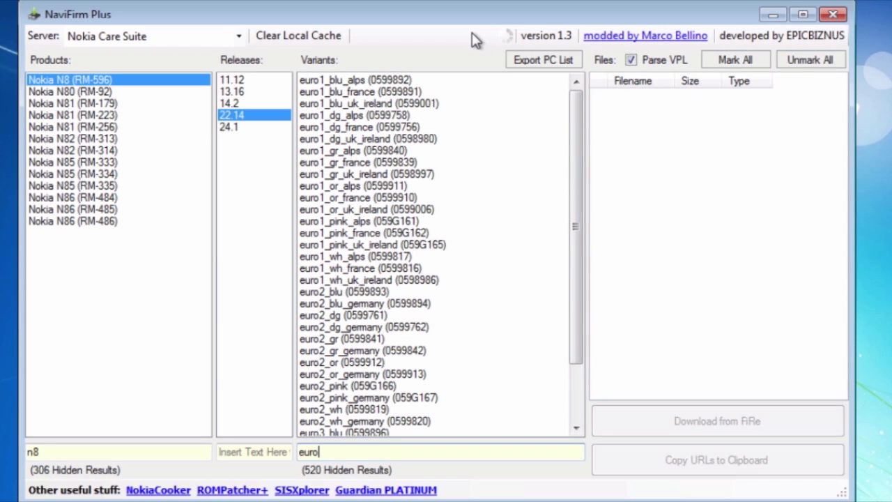
left_click_drag(441, 12, 432, 34)
mouse_move(564, 133)
left_mouse_down()
mouse_move(564, 218)
mouse_move(564, 146)
left_mouse_up()
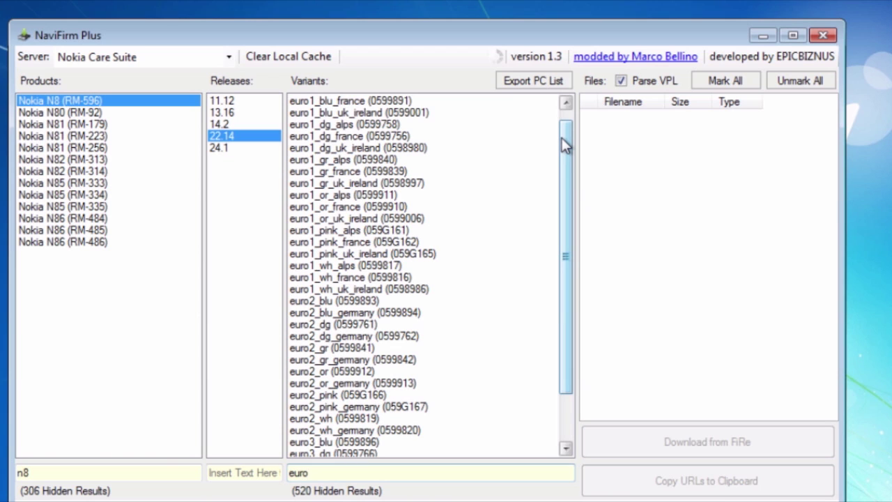
left_click(364, 472)
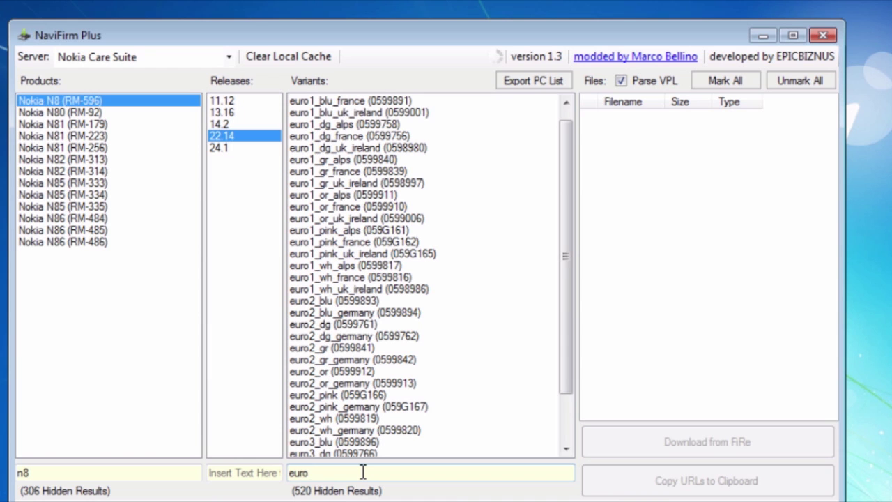
Select the variant euro1_wh_uk_ireland (0598986) and mark all of its firmware files
left_click(355, 266)
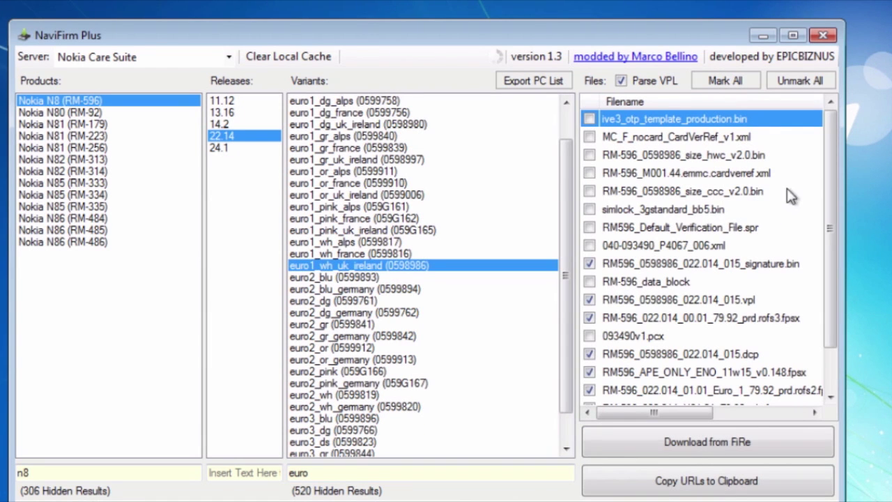
left_click_drag(826, 147, 826, 251)
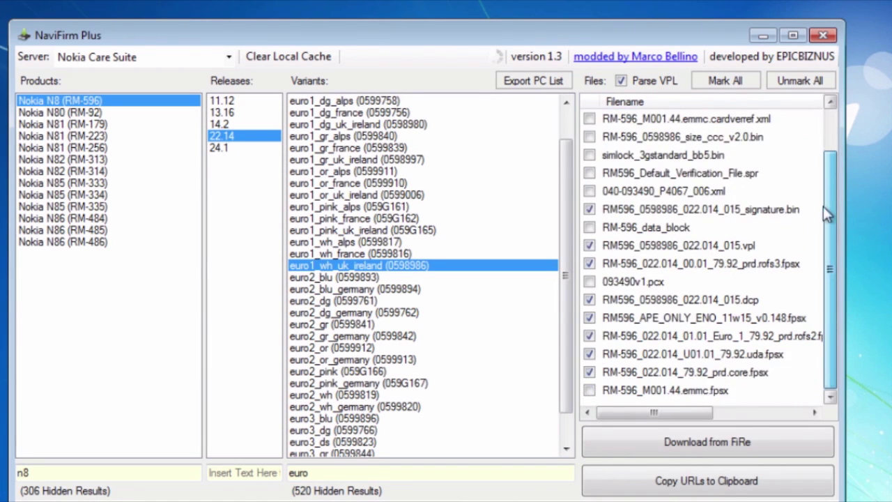
scroll(823, 206, "up", 1)
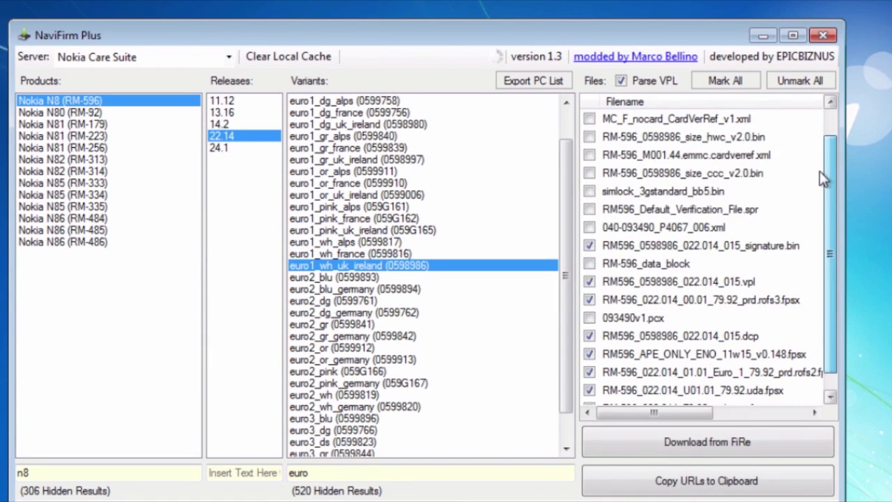
left_click(730, 82)
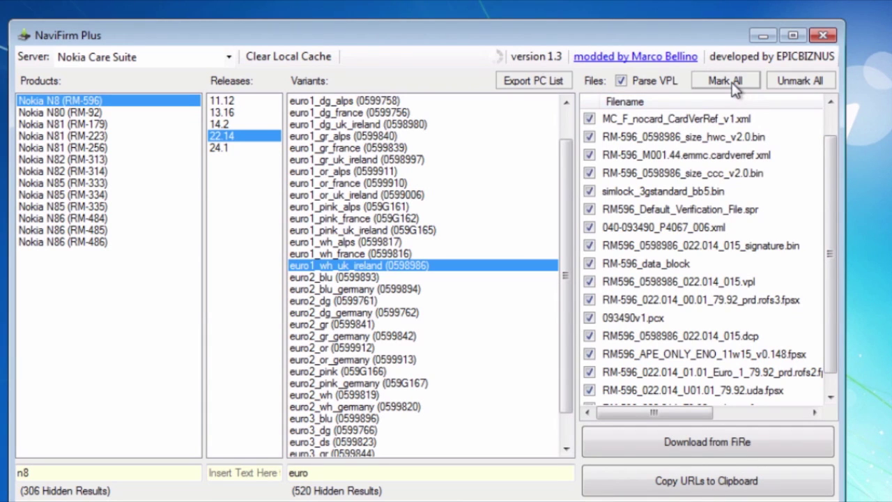
Download the marked firmware files from FiRe into a new desktop folder named Nokia N8
left_click(698, 449)
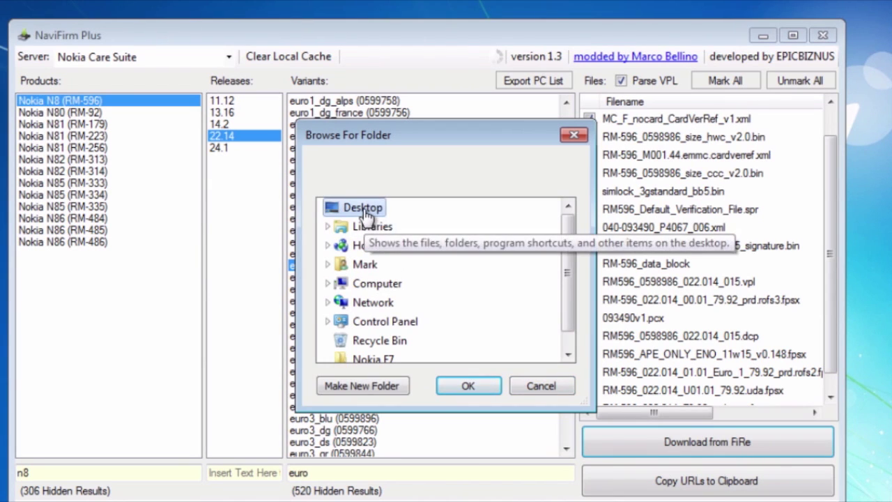
left_click(363, 387)
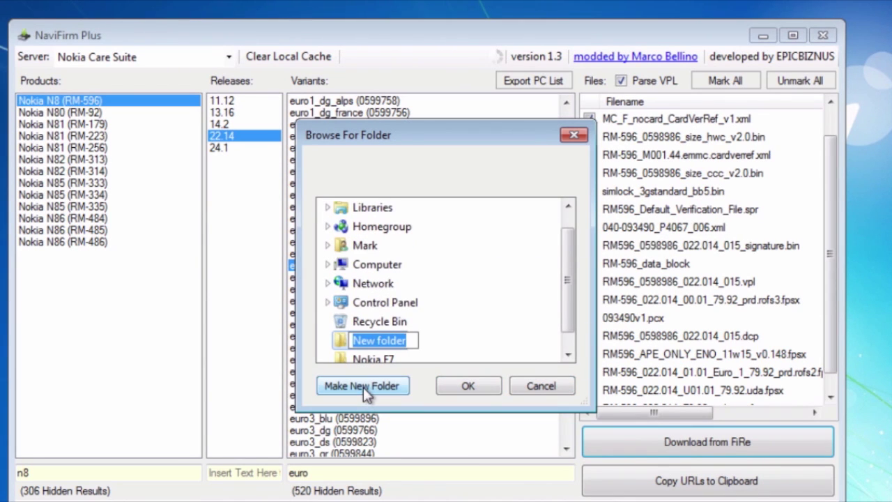
type("No")
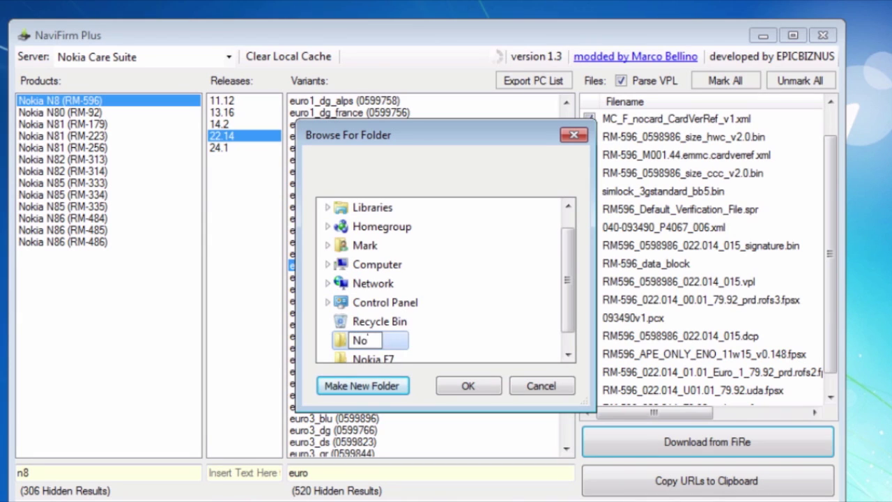
type("kia N8")
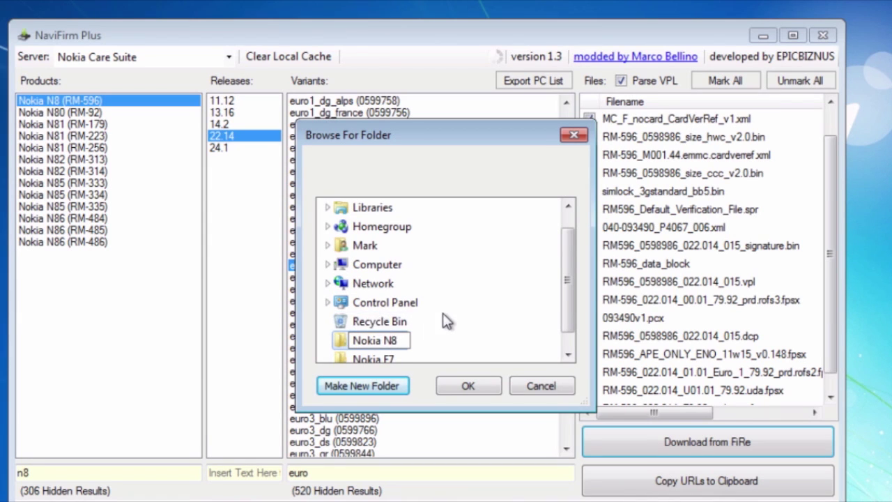
key("Return")
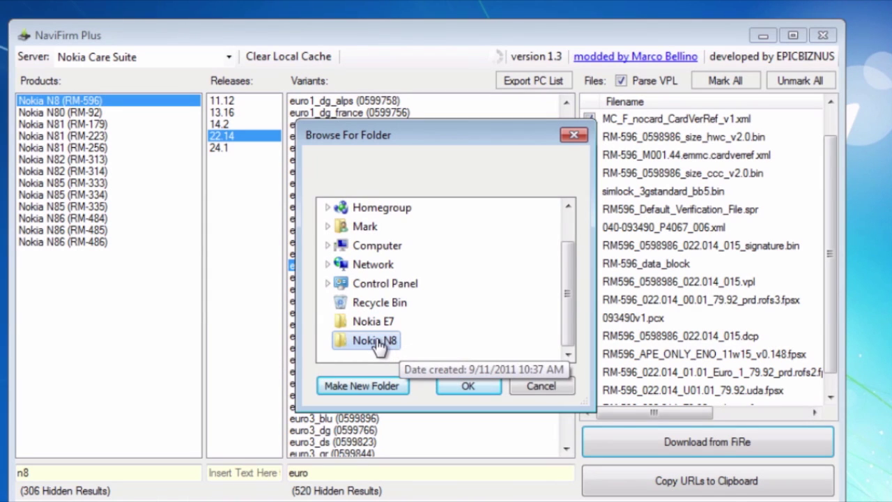
left_click(466, 386)
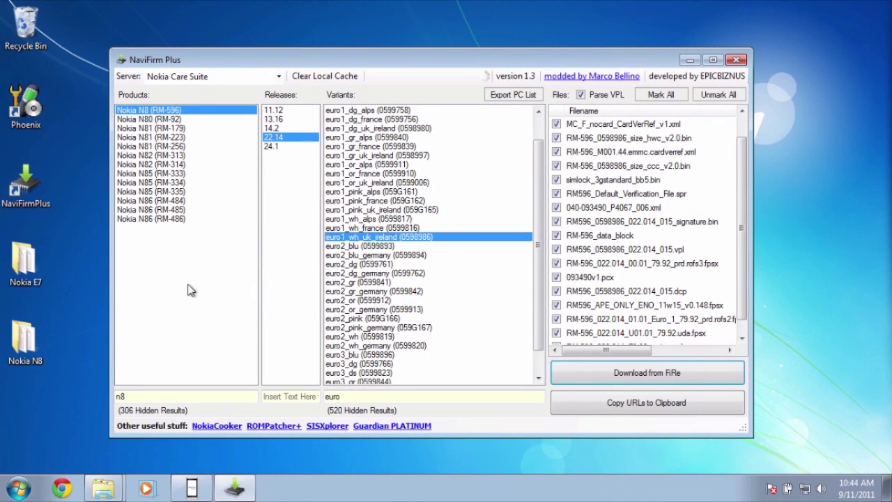
Move the Nokia N8 folder from the desktop into Program Files\Nokia\Phoenix\Products on drive C, granting administrator permission
left_click(29, 340)
double_click(30, 340)
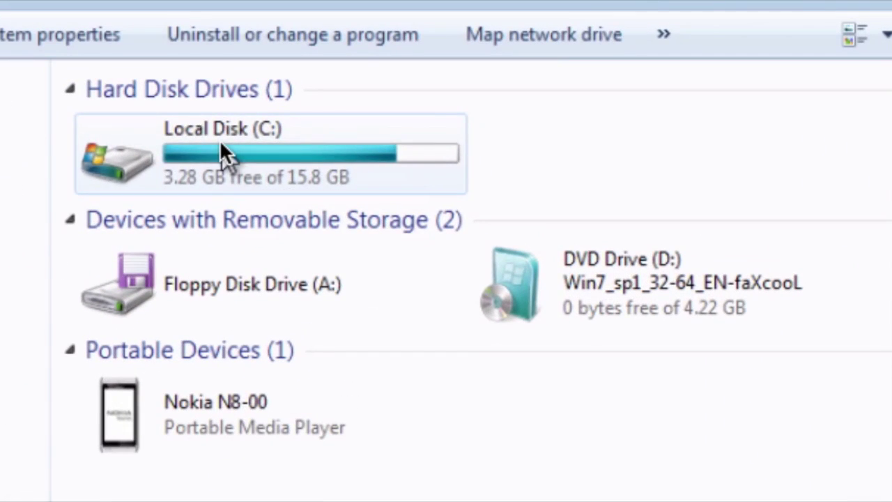
double_click(381, 161)
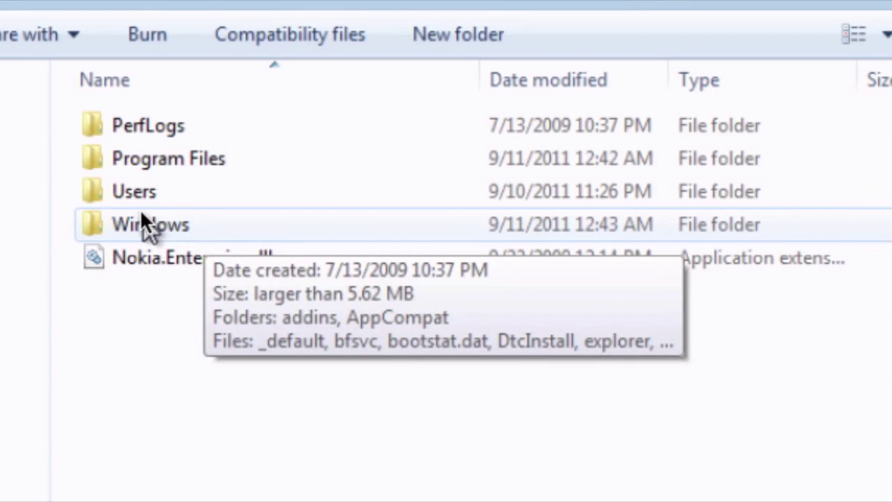
double_click(172, 165)
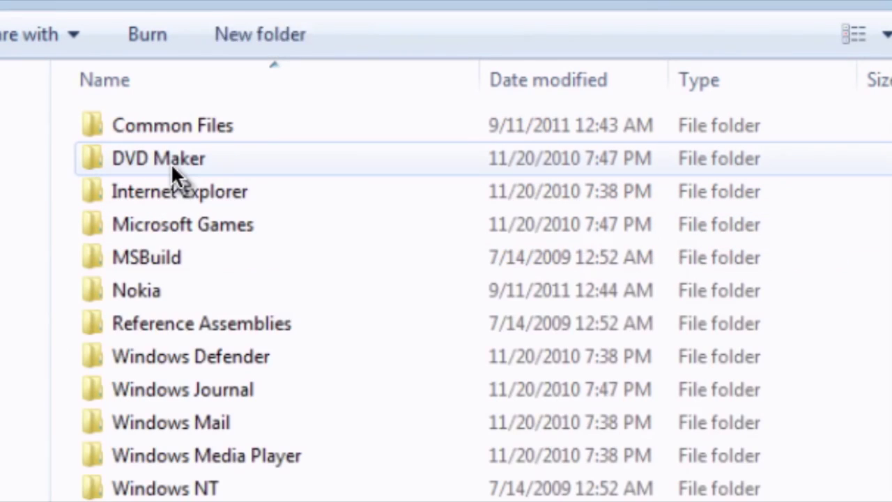
double_click(130, 284)
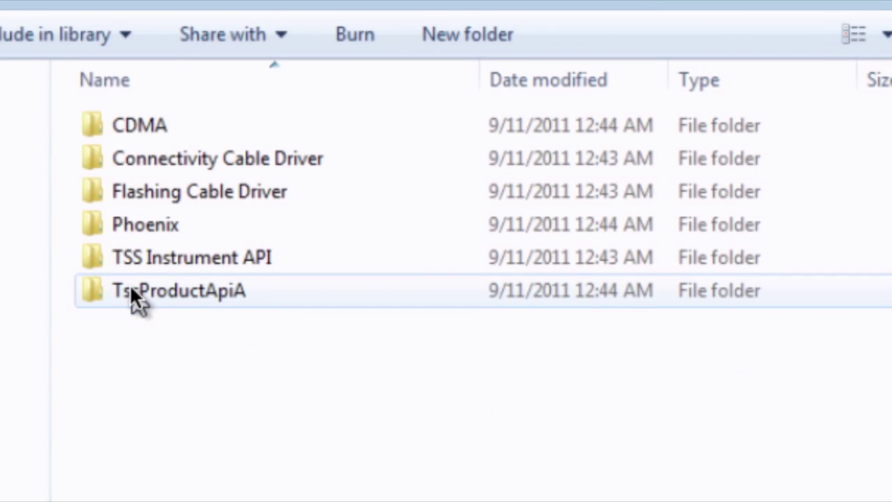
left_click(140, 224)
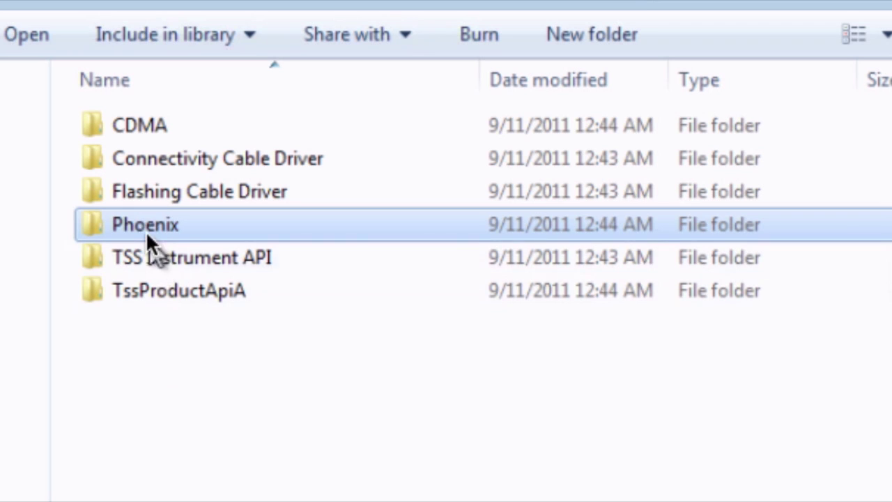
double_click(144, 223)
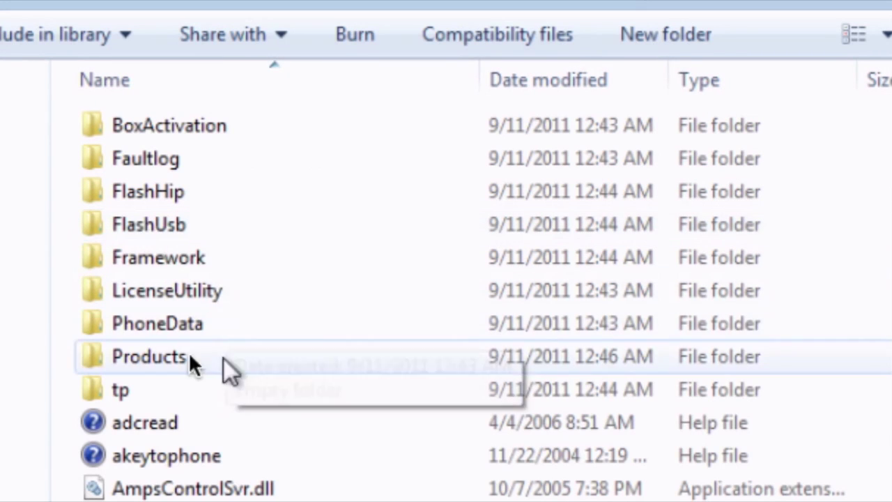
double_click(148, 357)
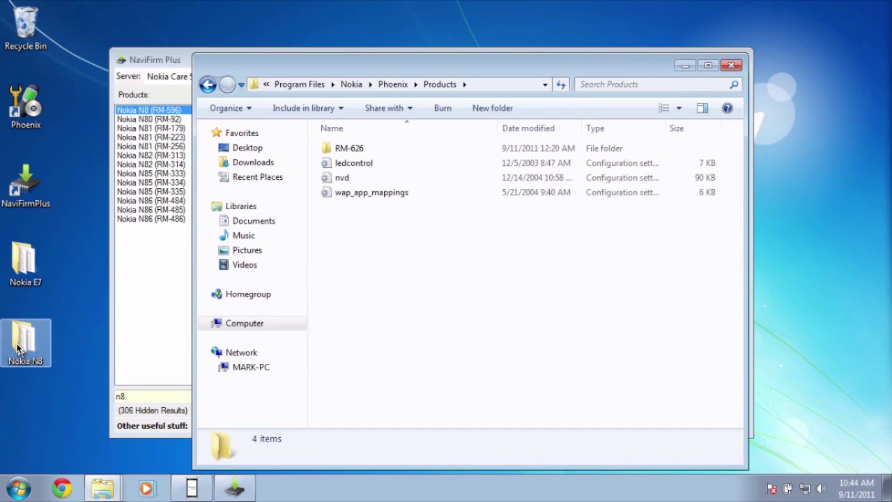
left_click_drag(18, 349, 354, 291)
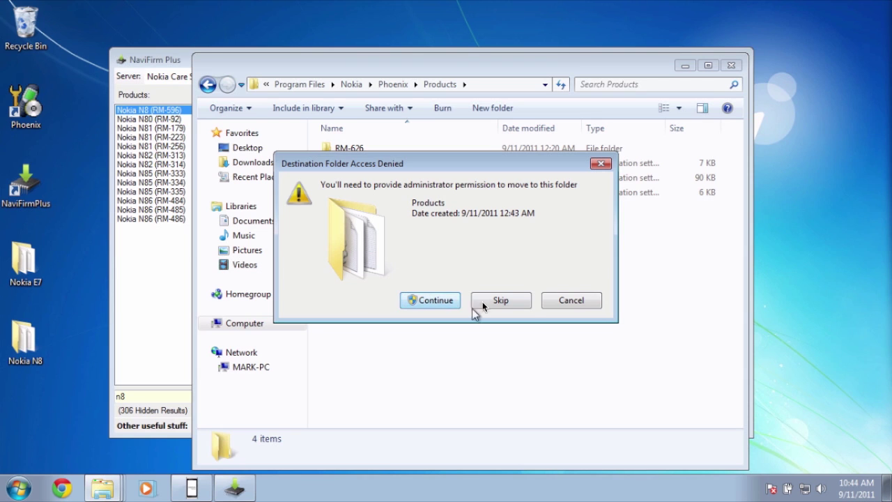
left_click(437, 301)
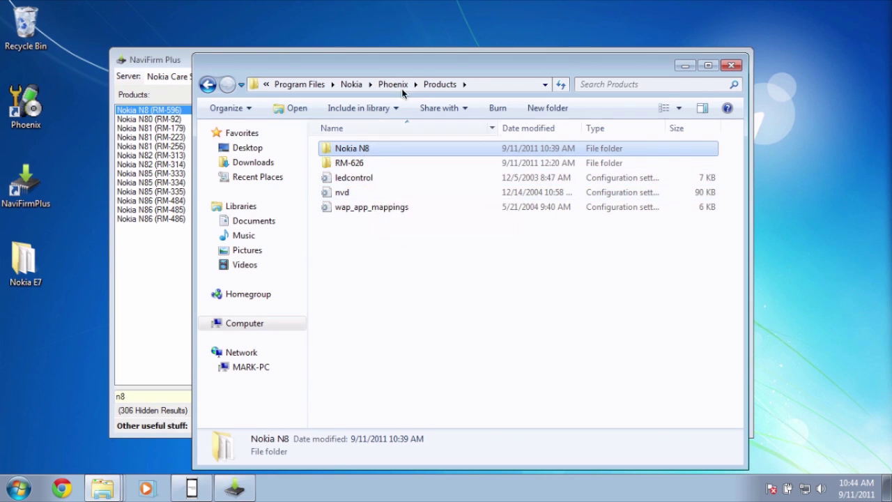
left_click_drag(423, 63, 521, 15)
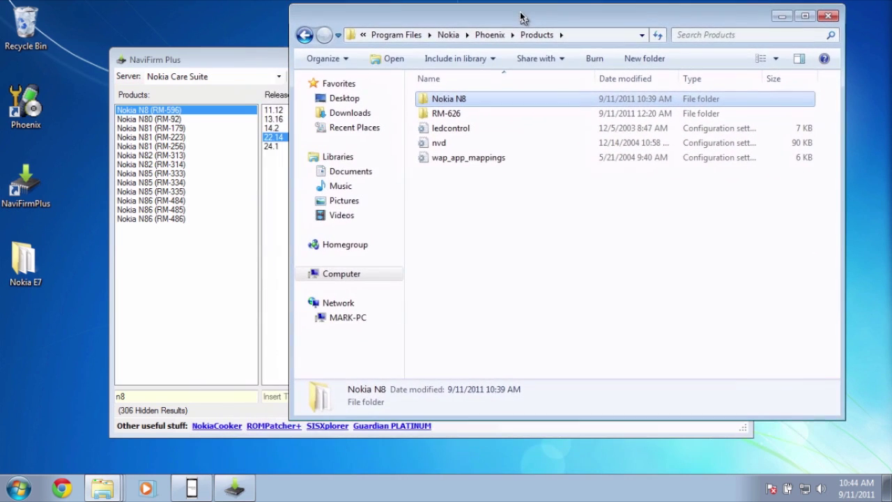
left_click(455, 98)
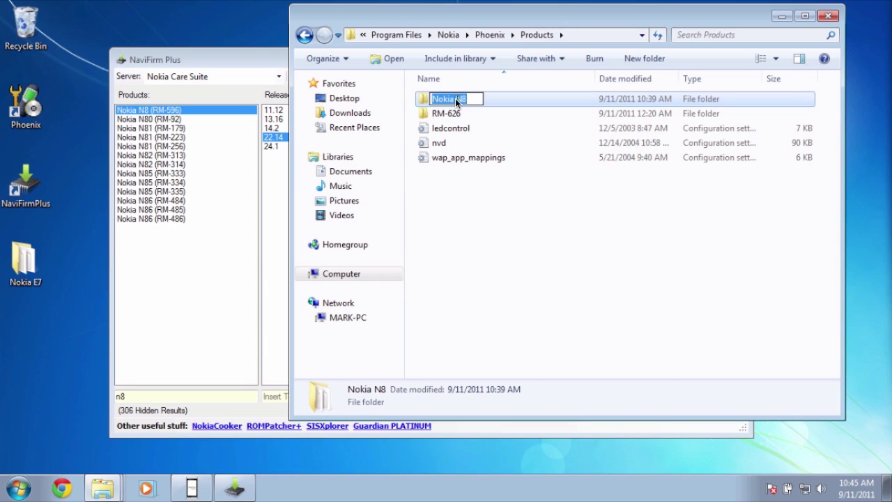
type("RM")
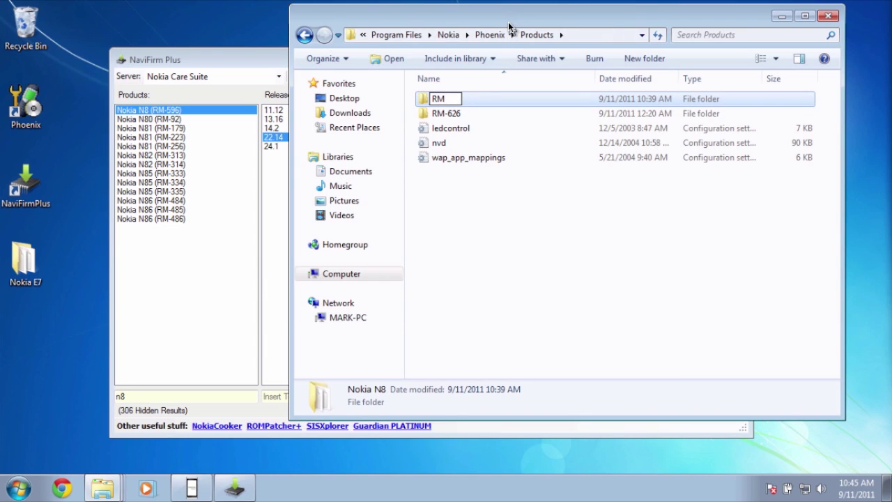
key("Return")
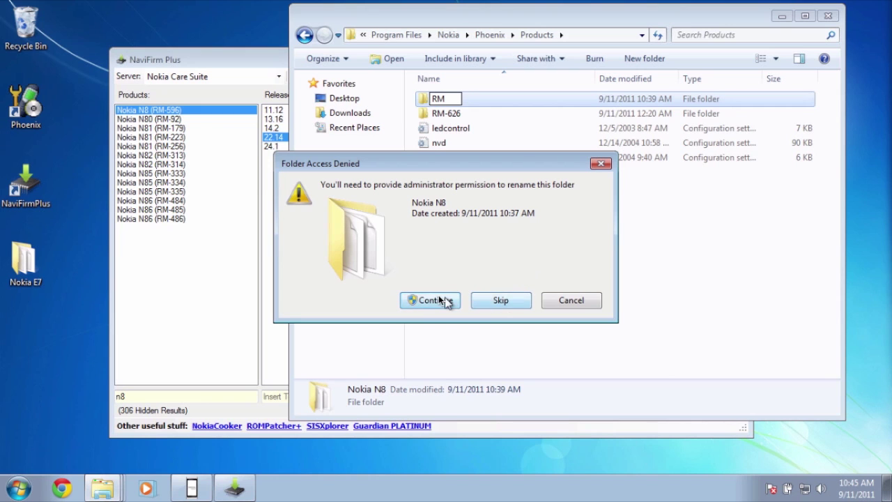
left_click(562, 301)
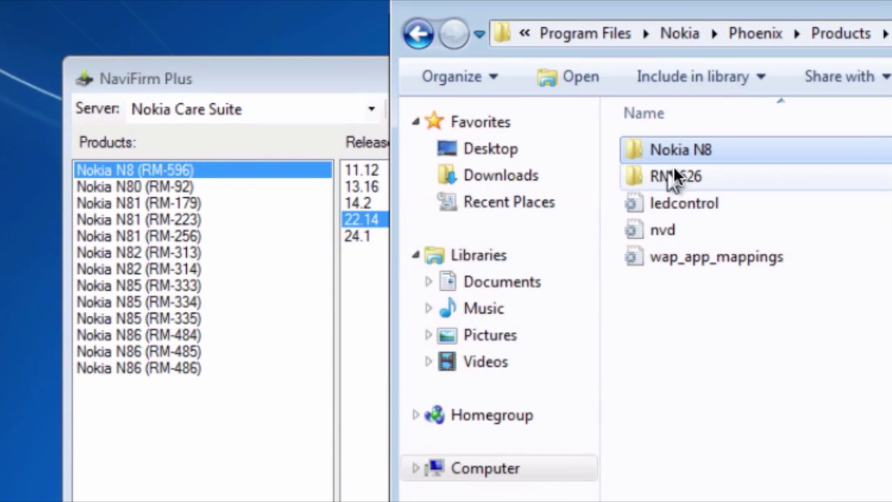
Rename the Nokia N8 folder in Phoenix\Products to RM-596, granting administrator permission
left_click(670, 150)
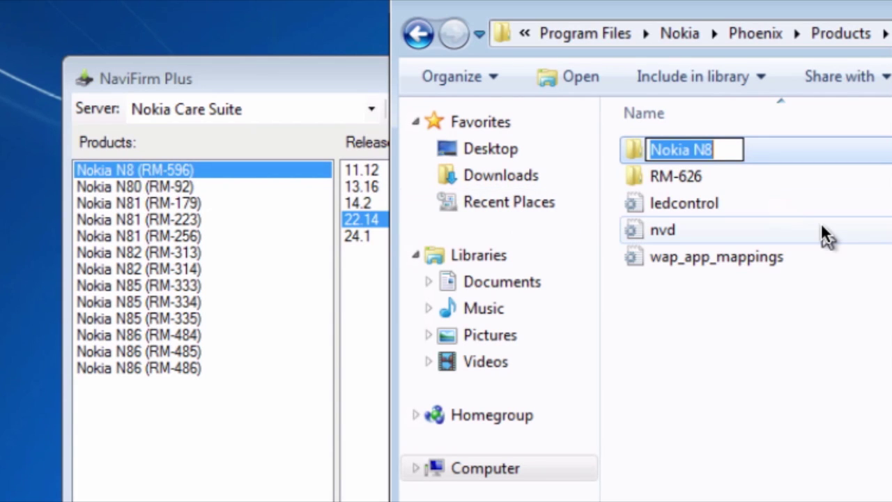
type("RM-")
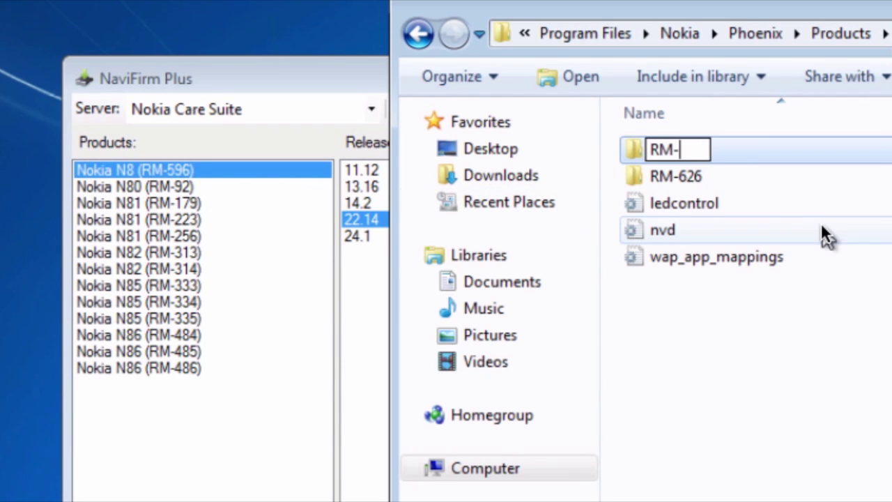
type("596")
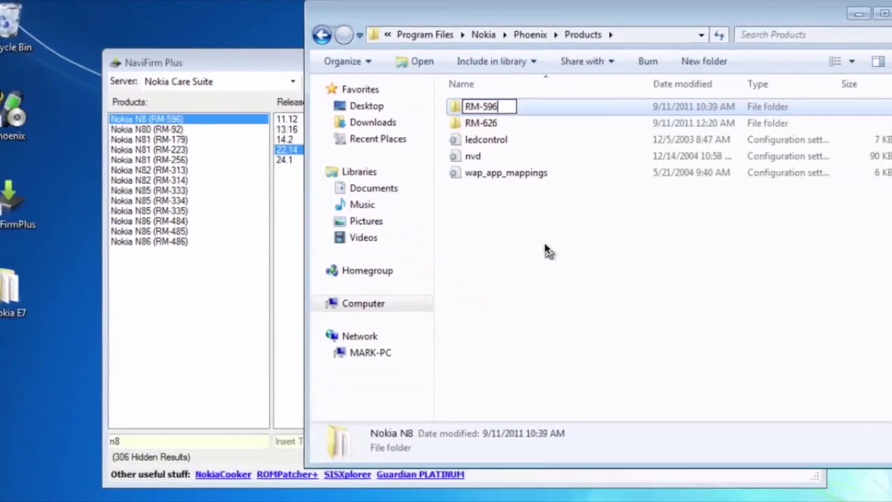
key("Return")
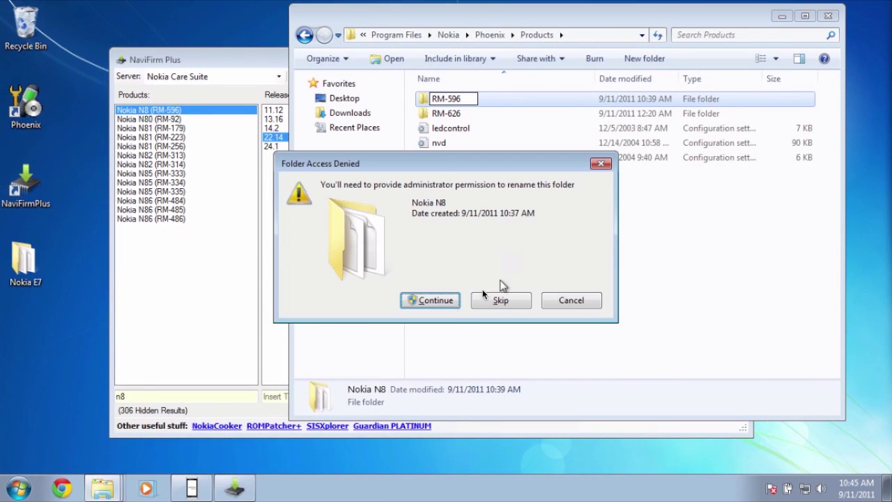
left_click(433, 300)
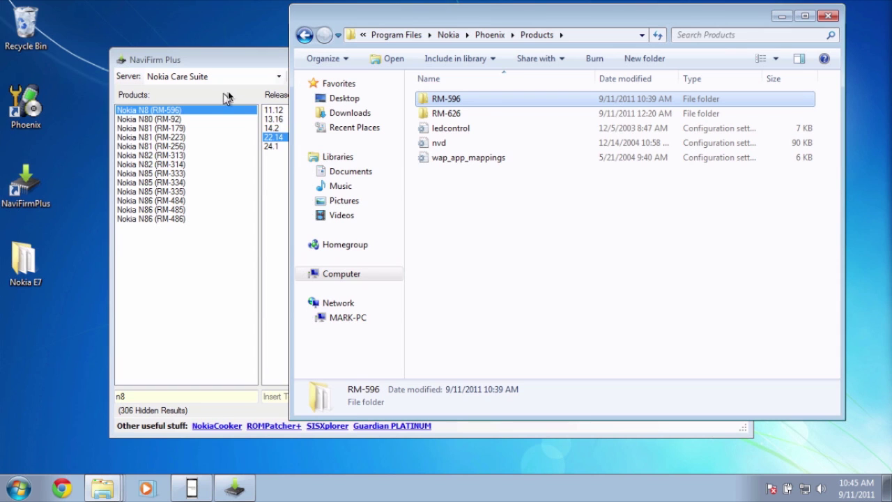
Close the Products folder window and NaviFirm Plus, and launch Phoenix from the desktop
left_click(829, 17)
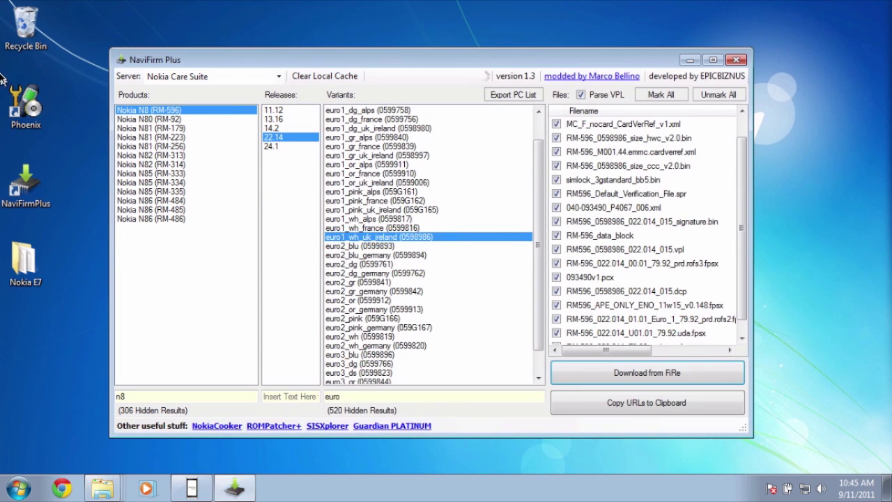
double_click(31, 109)
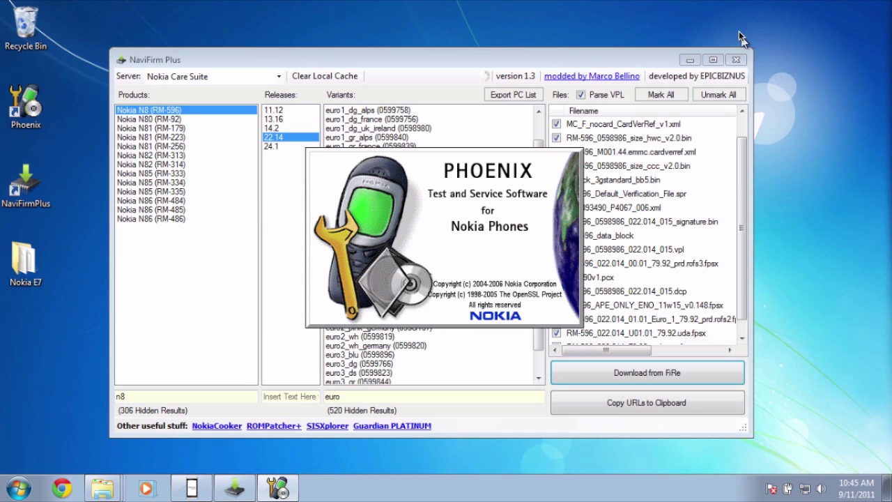
left_click(736, 60)
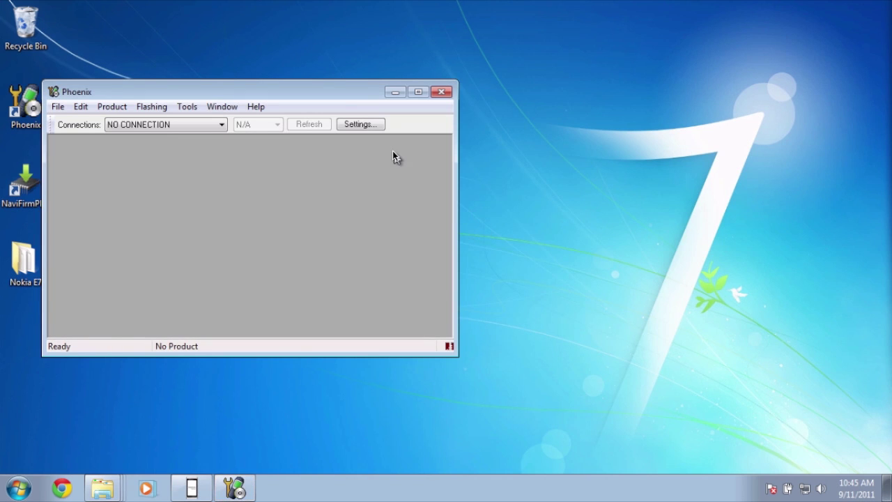
left_click_drag(327, 92, 410, 63)
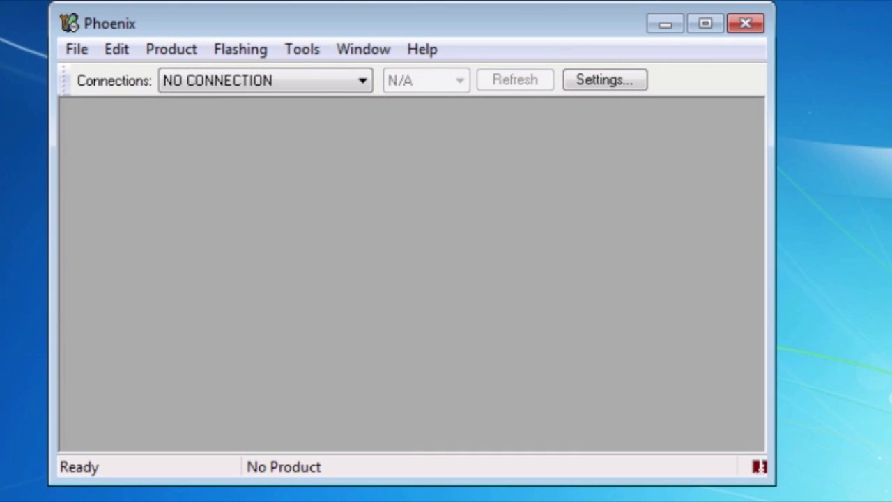
Set the phone connection to USB2 - RM-596 and scan the connected product
left_click(318, 83)
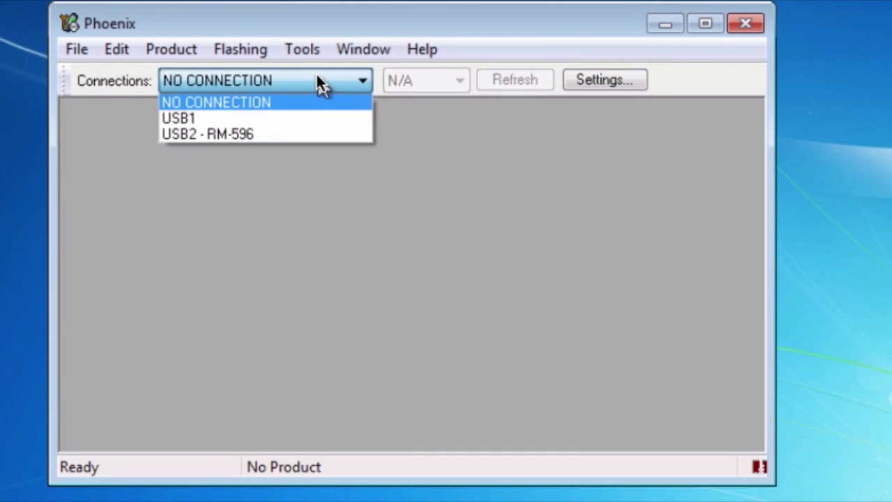
left_click(188, 134)
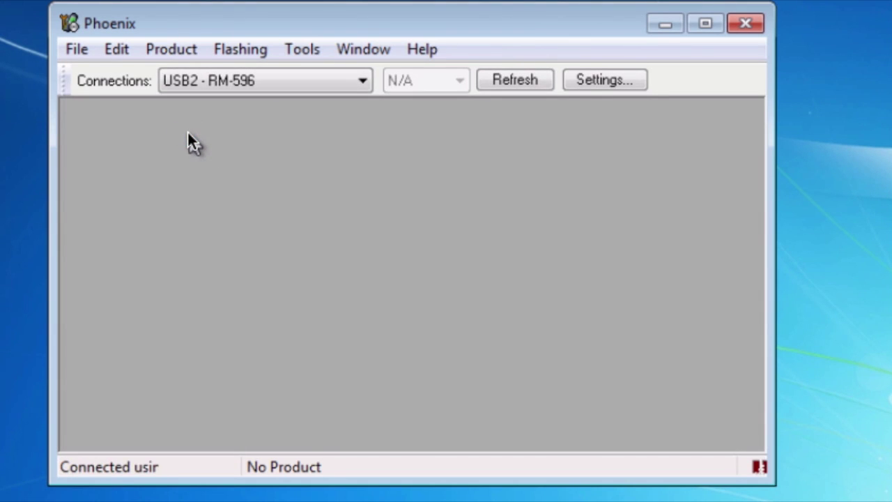
left_click(72, 48)
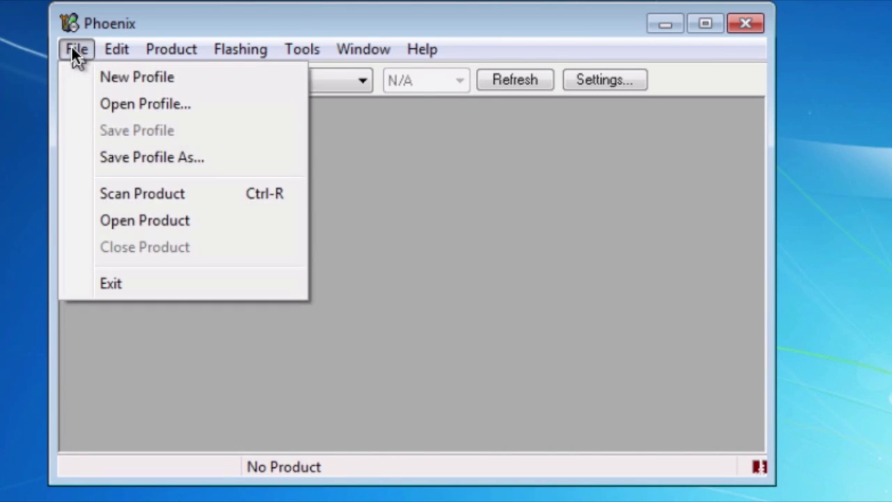
left_click(128, 191)
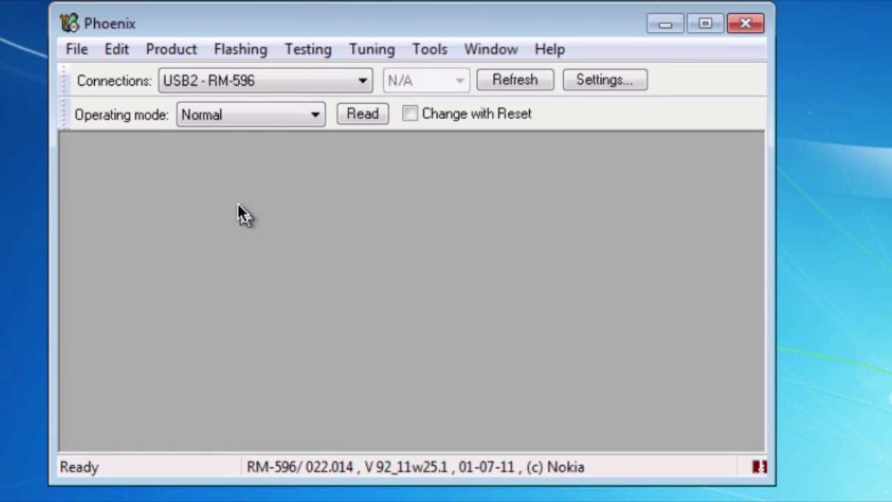
Open Firmware Update for flashing and choose product code 0598986, euro1_wh_uk_ireland
left_click(246, 56)
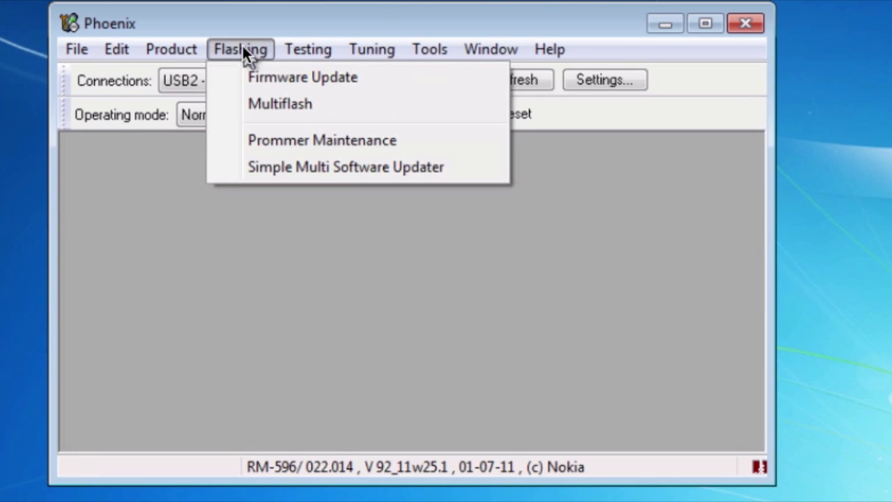
left_click(310, 75)
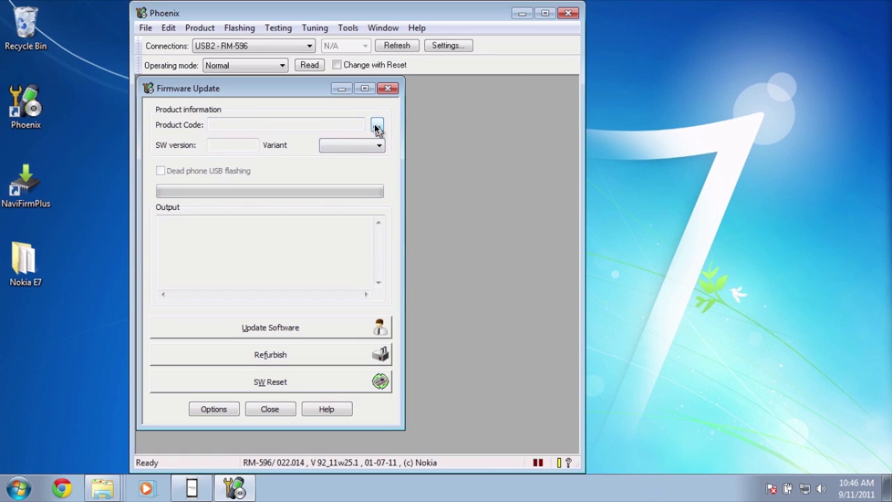
left_click(376, 126)
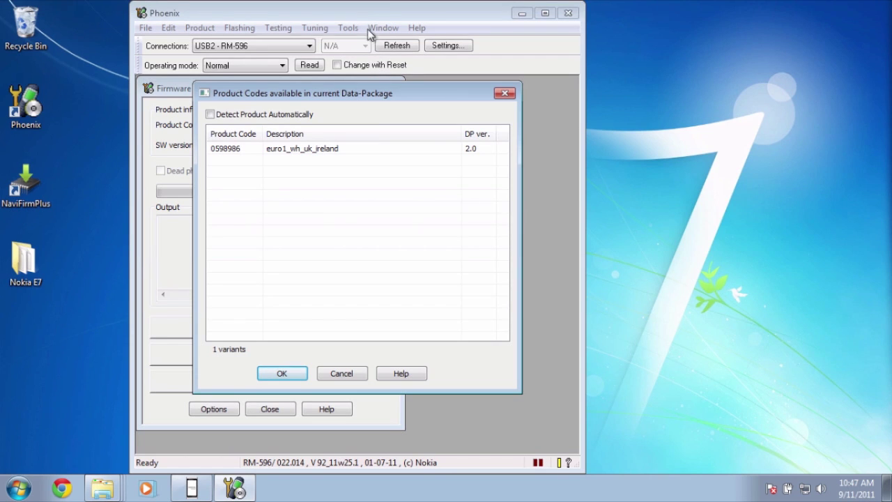
left_click(354, 148)
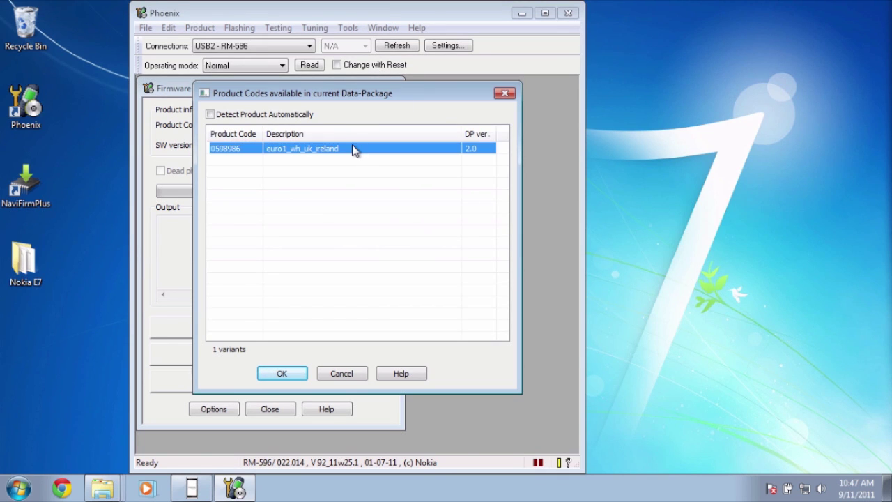
left_click(284, 374)
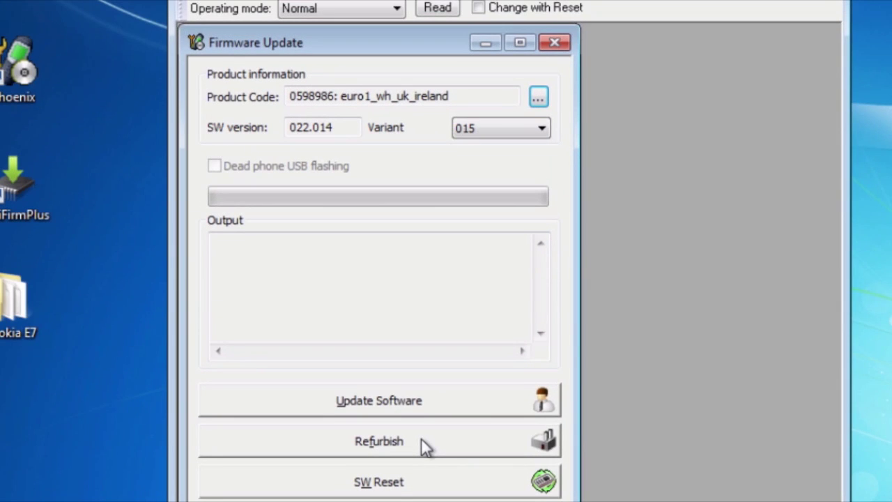
Flash the phone with the Refurbish operation and dismiss the completion dialog
left_click(421, 439)
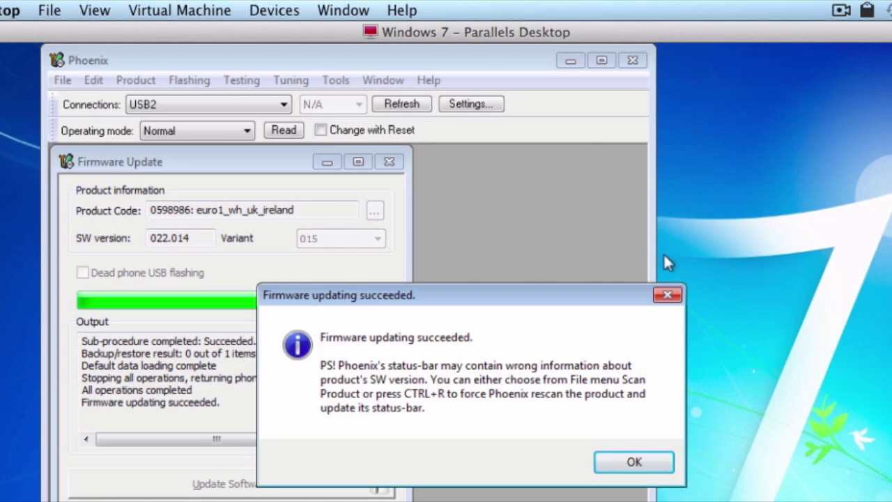
left_click_drag(460, 293, 568, 230)
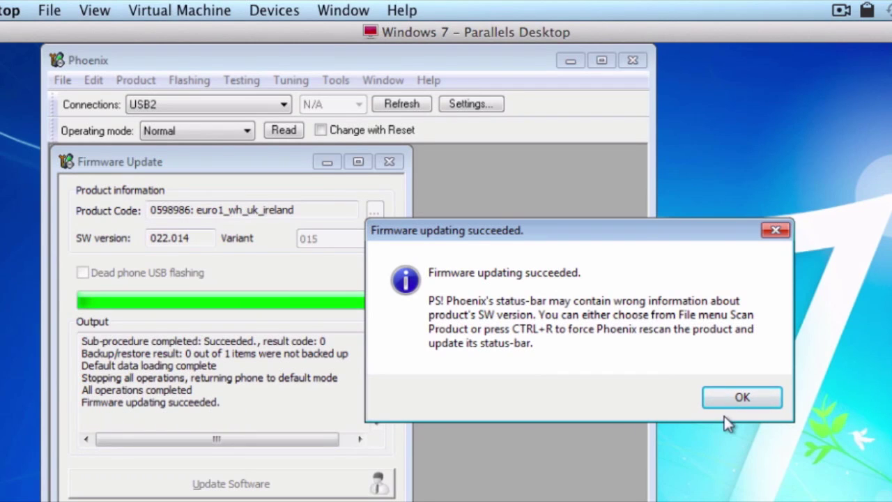
left_click(738, 399)
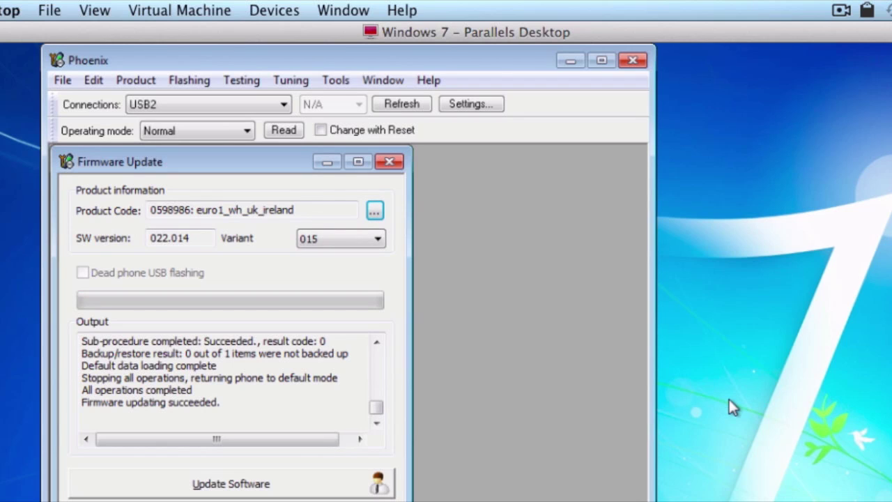